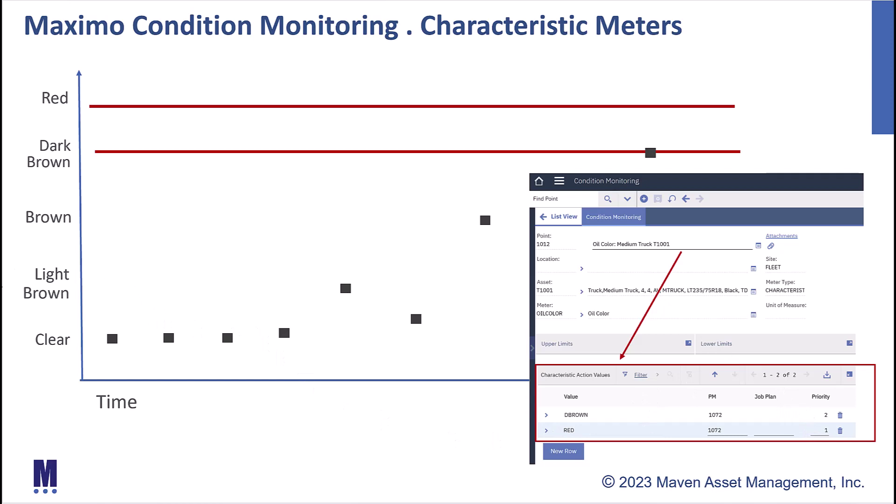
key("Right")
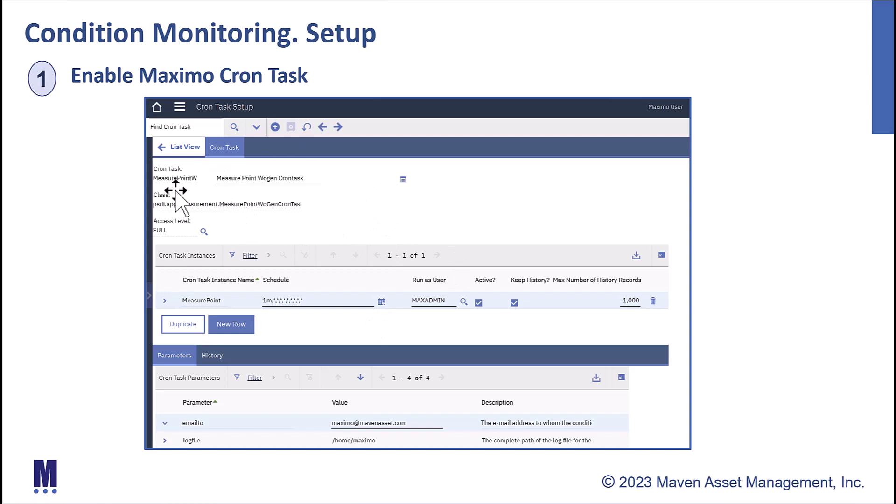
Advance to the 'Confirm PM Options Settings' slide in PowerPoint
key("Right")
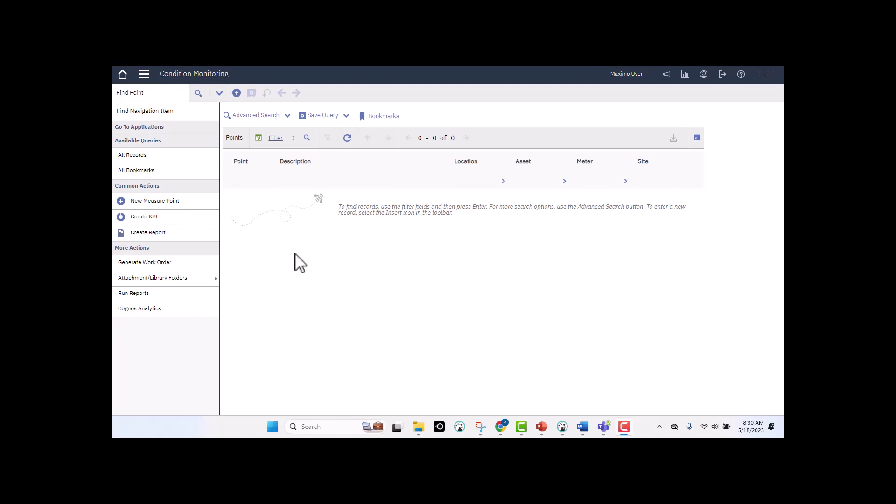
Create a new measure point described 'Demo: 2200'
left_click(238, 93)
left_click(313, 145)
type("Demo: 2200")
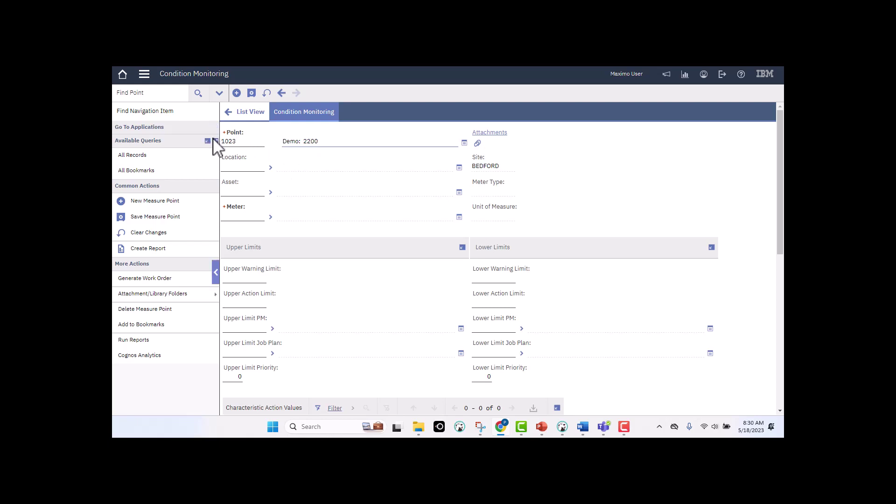
Assign asset 2200, the Centrifugal Pump 100GPM/60FTHD, after filtering the asset list by 2200
left_click(271, 193)
left_click(285, 206)
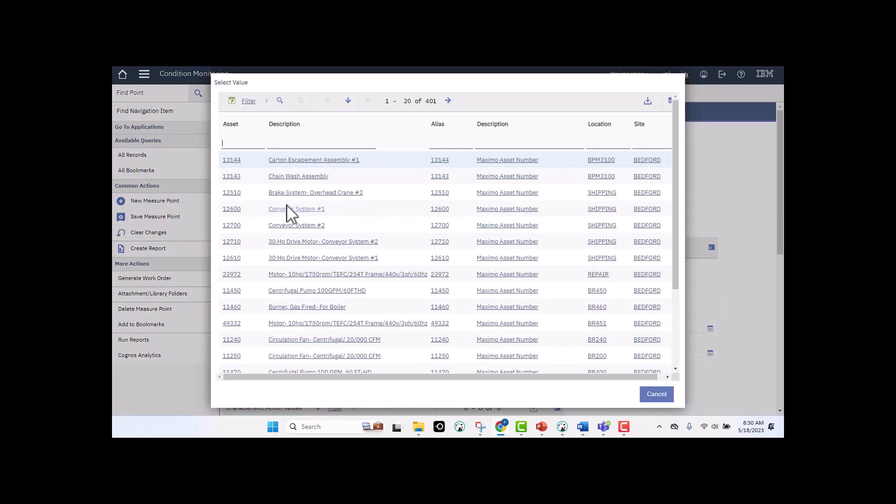
type("2200")
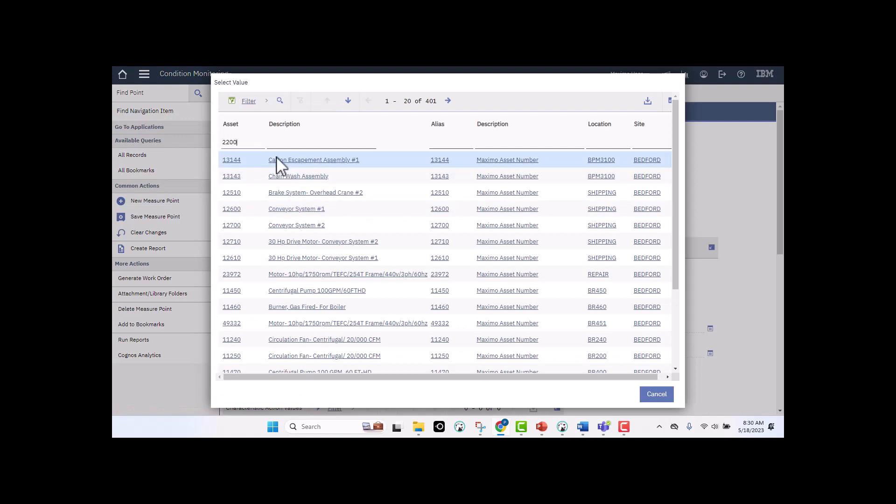
key("Return")
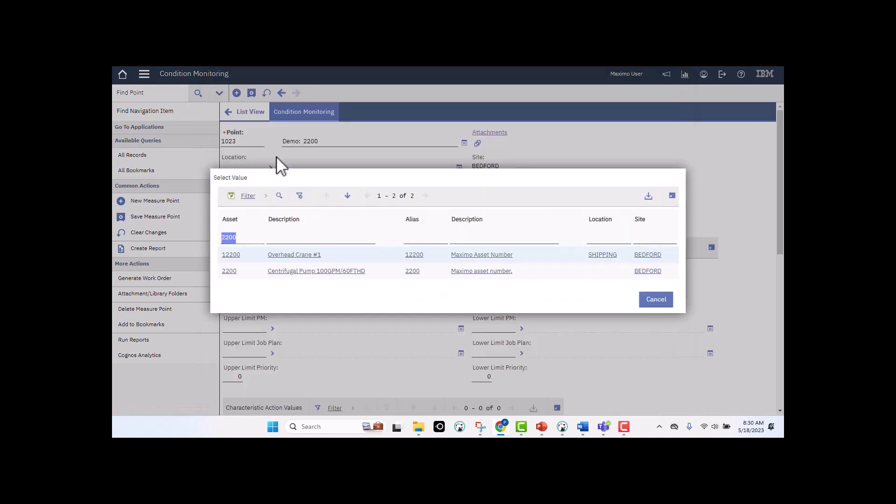
left_click(229, 271)
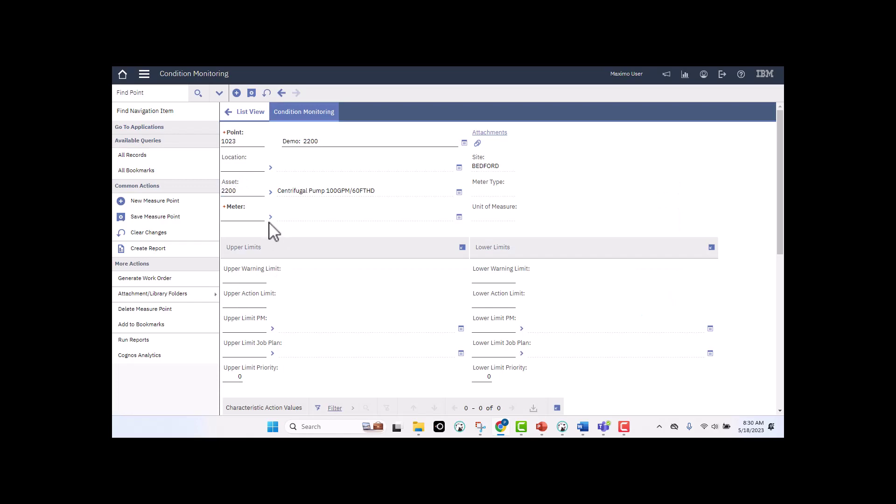
Choose meter O-PRESSUR (Outlet Pressure), which fills in meter type GAUGE and unit PSI
left_click(270, 218)
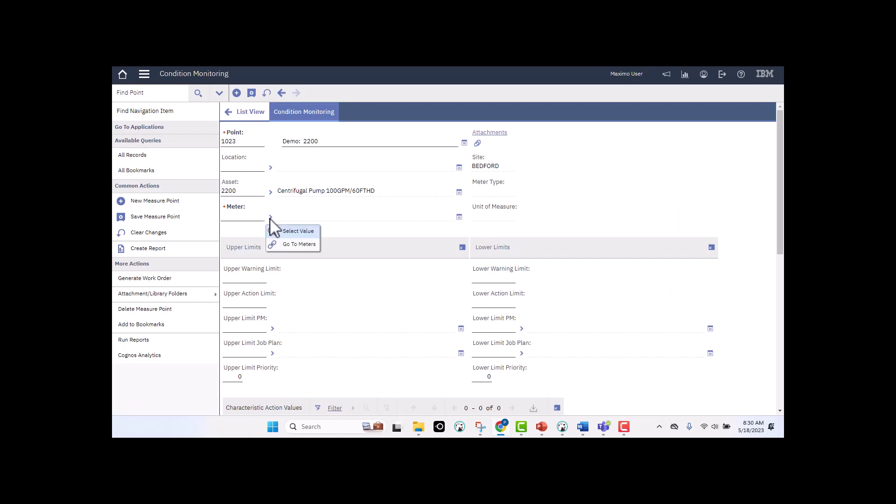
left_click(290, 232)
scroll(354, 252, "down", 1)
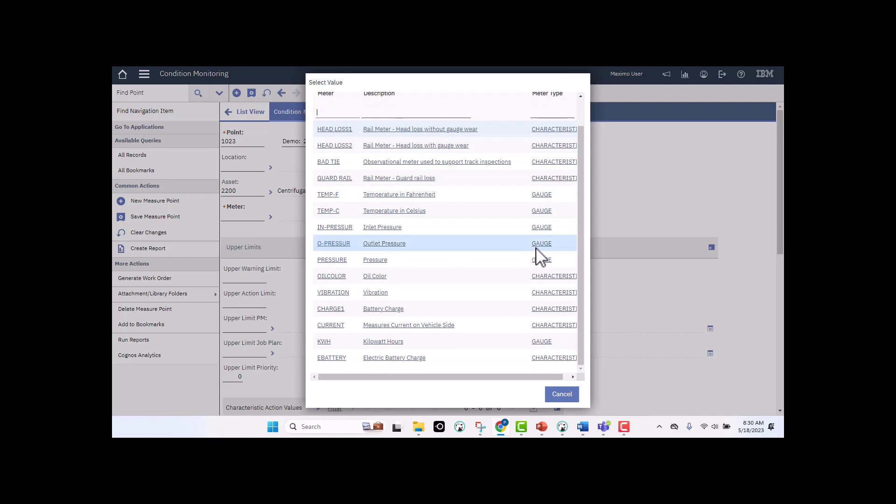
left_click(332, 247)
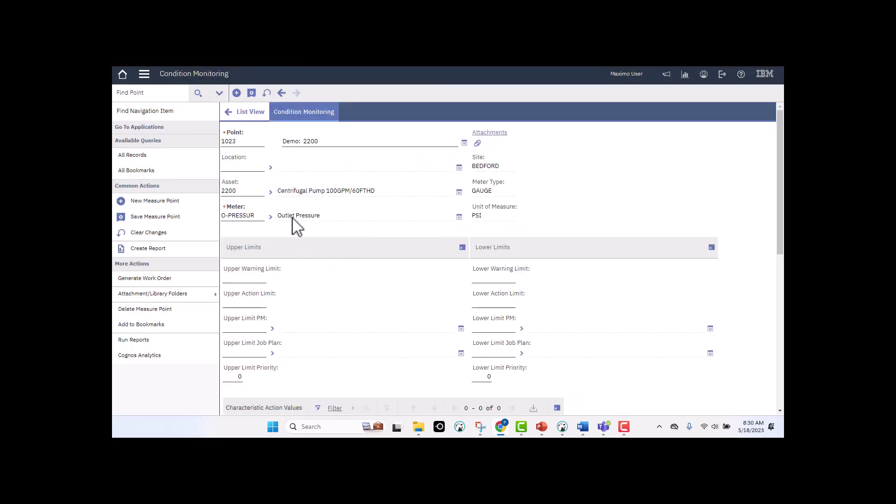
scroll(337, 233, "down", 1)
scroll(343, 239, "down", 1)
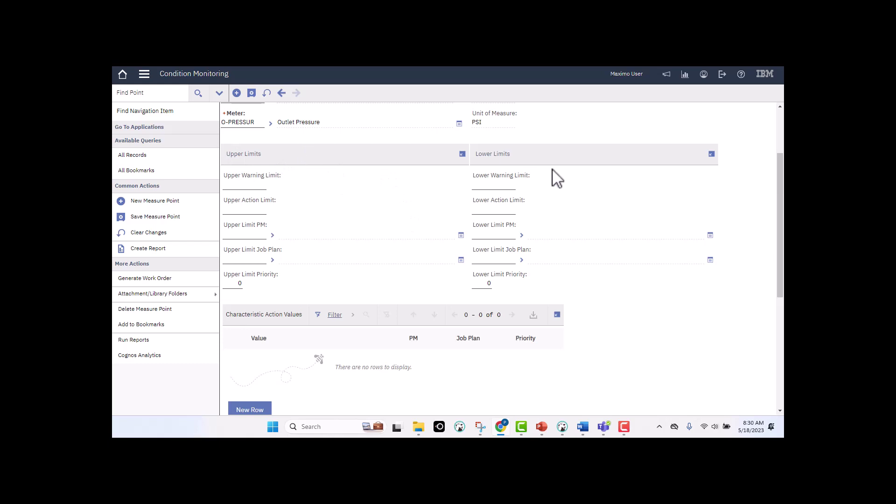
Enter upper warning limit 5,000 and upper action limit 5,500, and pick upper limit PM 1078
left_click(243, 186)
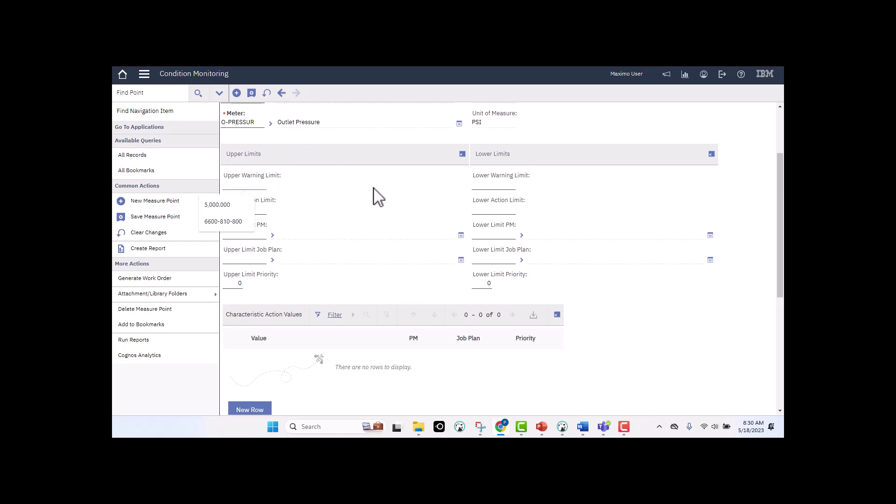
type("5000")
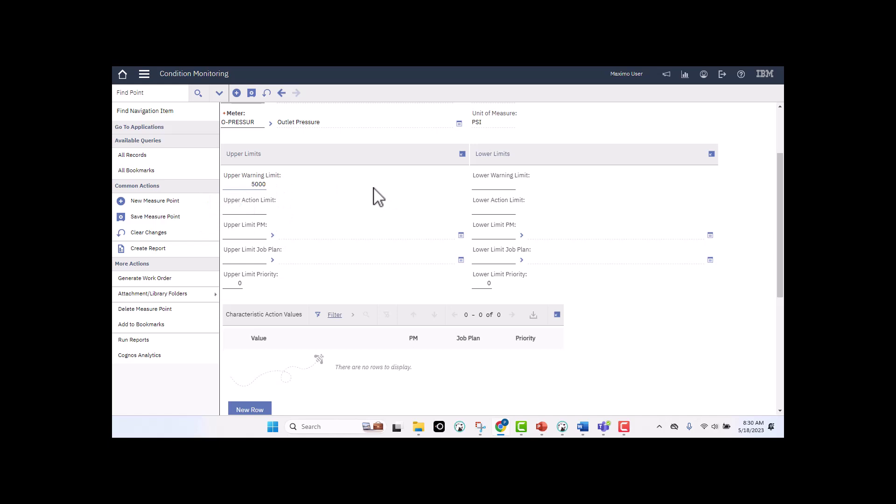
left_click(257, 211)
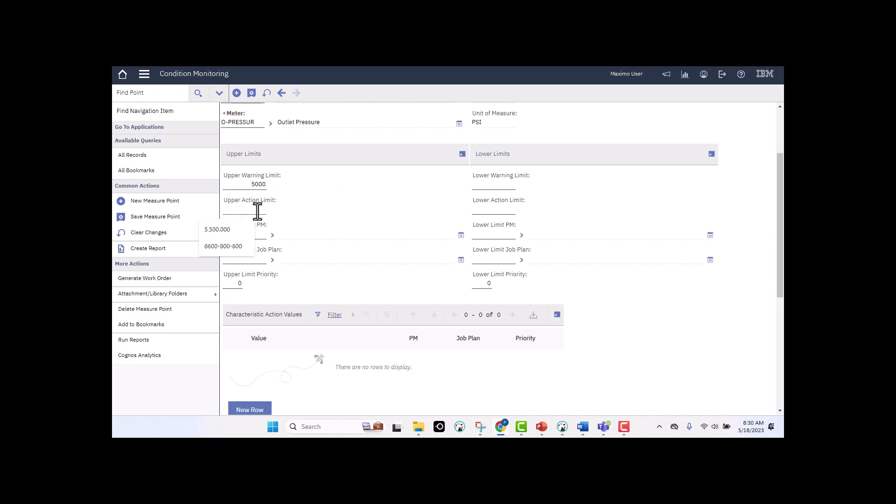
type("5500")
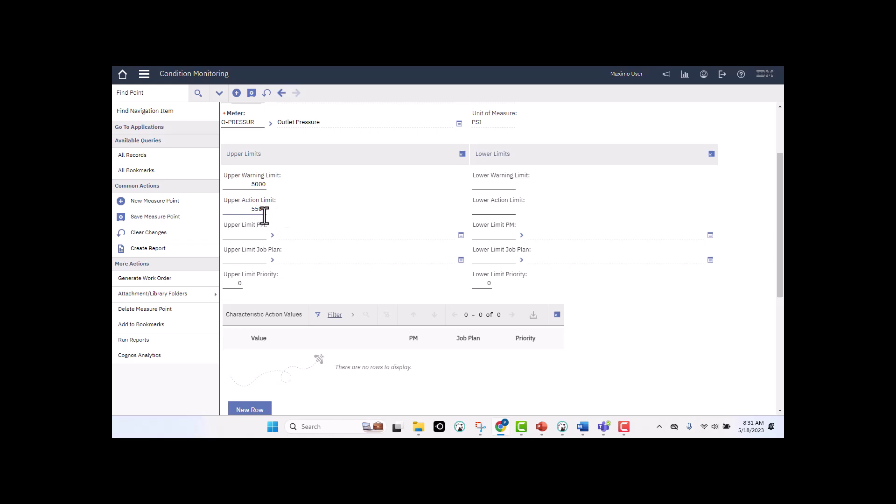
left_click(274, 236)
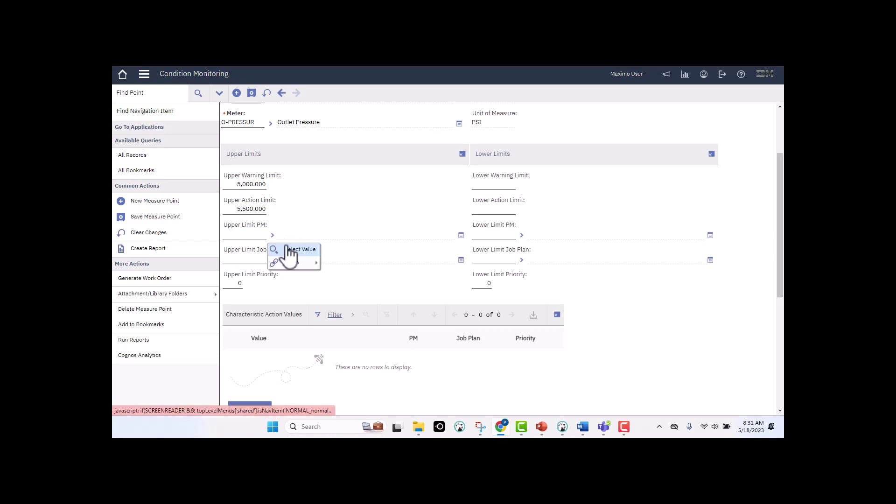
left_click(298, 249)
left_click(330, 262)
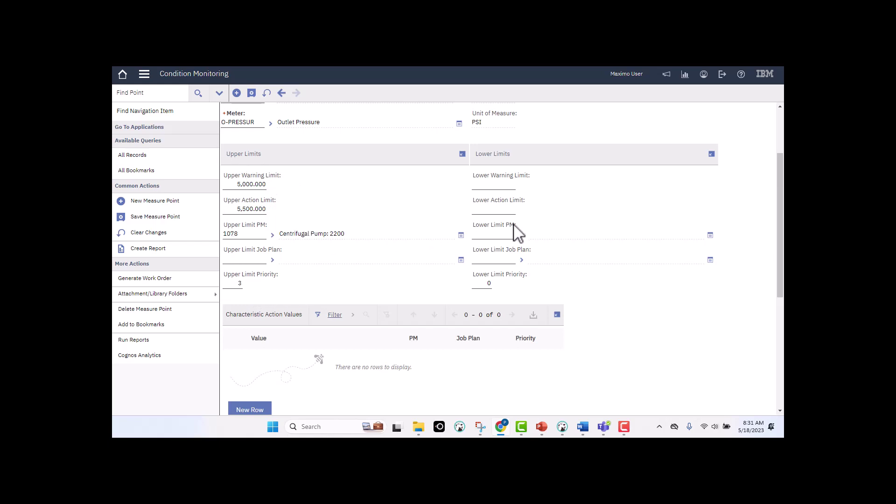
Enter lower warning limit 3,000 and lower action limit 2,500, and pick lower limit PM 1078
left_click(495, 185)
left_click(512, 216)
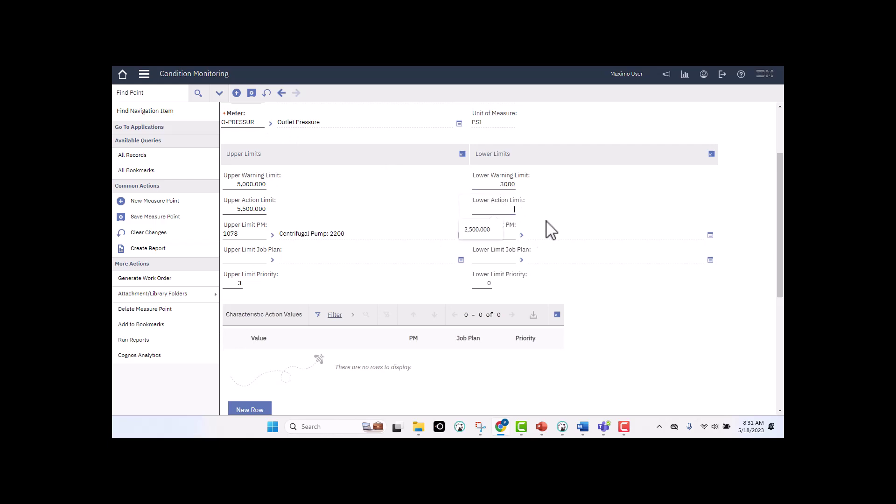
type("500")
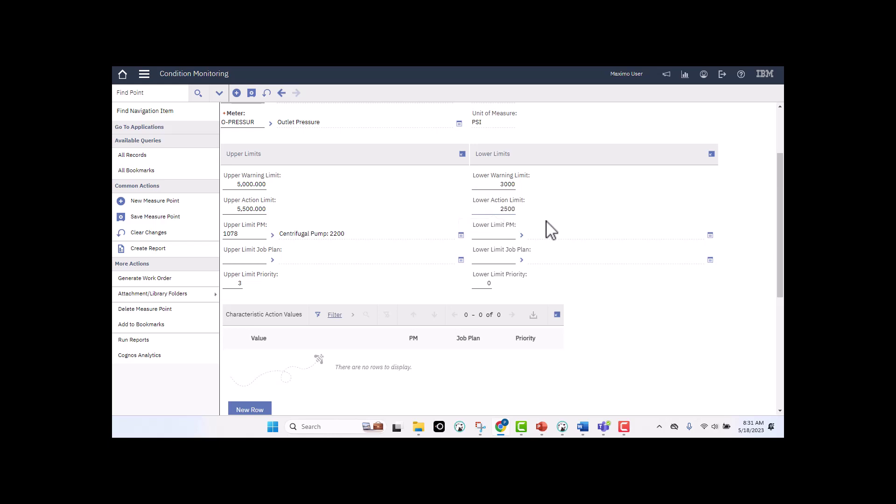
left_click(522, 236)
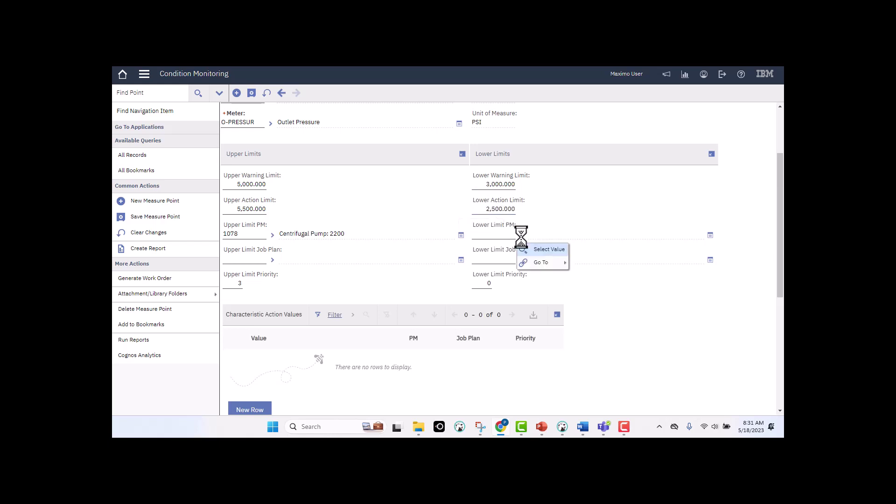
left_click(530, 248)
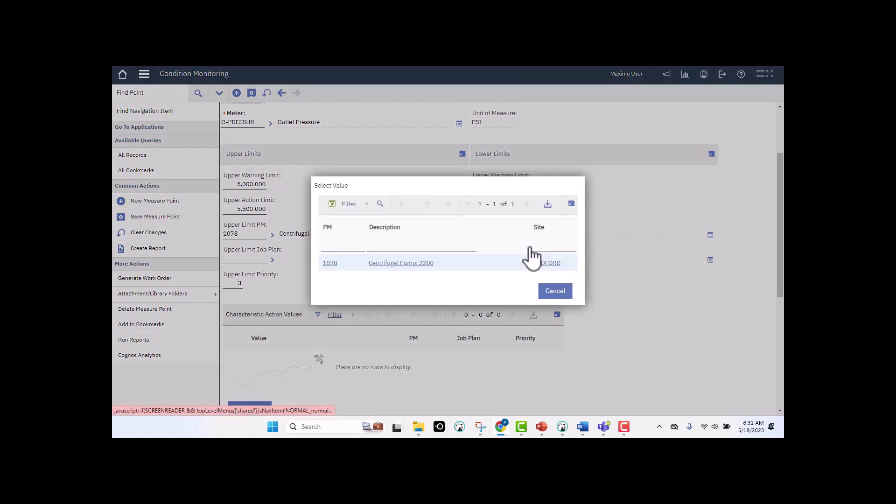
left_click(330, 264)
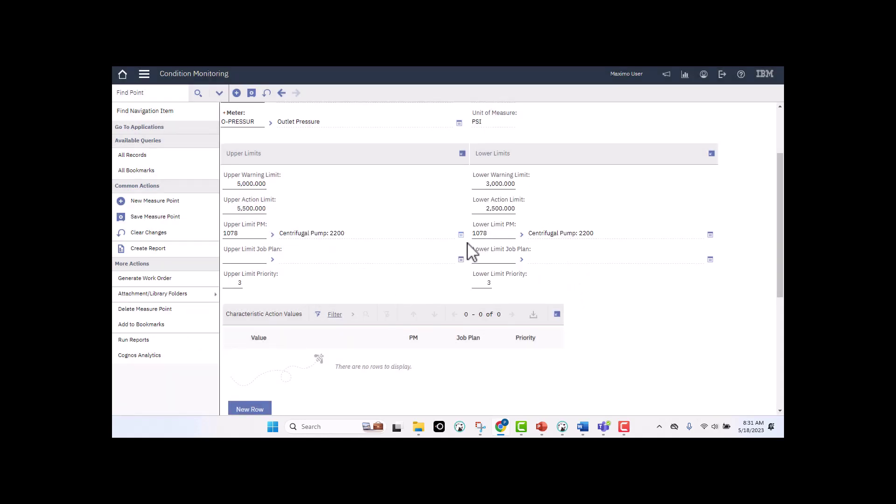
scroll(380, 217, "up", 3)
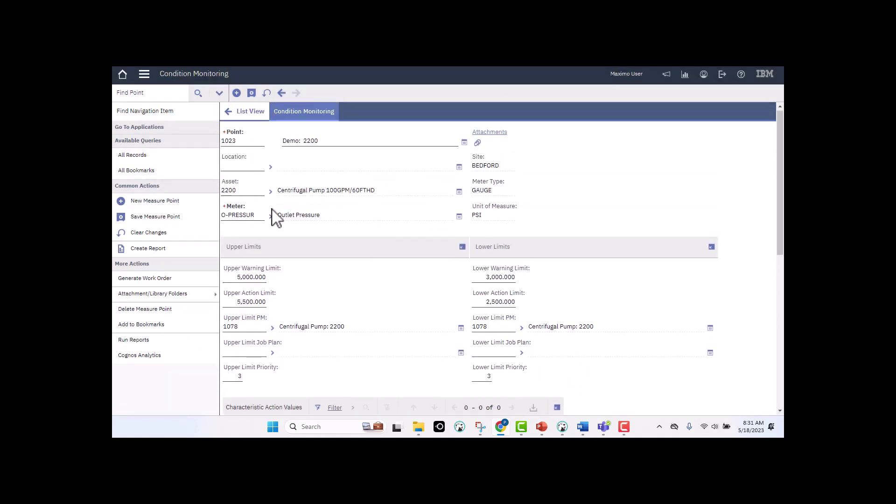
Save measure point 1023 with its upper and lower limits
scroll(498, 299, "down", 2)
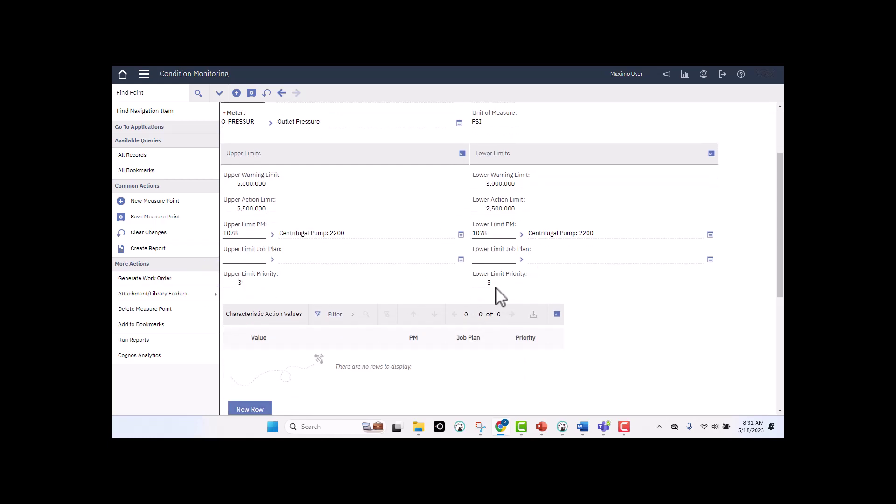
left_click(252, 93)
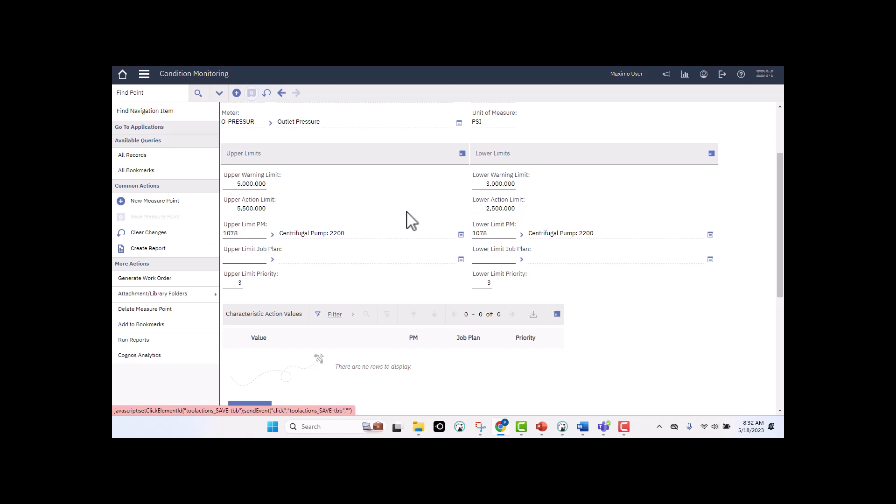
Collapse the empty Characteristic Action Values table and review the record's empty Measurements and History tables
scroll(411, 221, "down", 2)
scroll(411, 221, "up", 4)
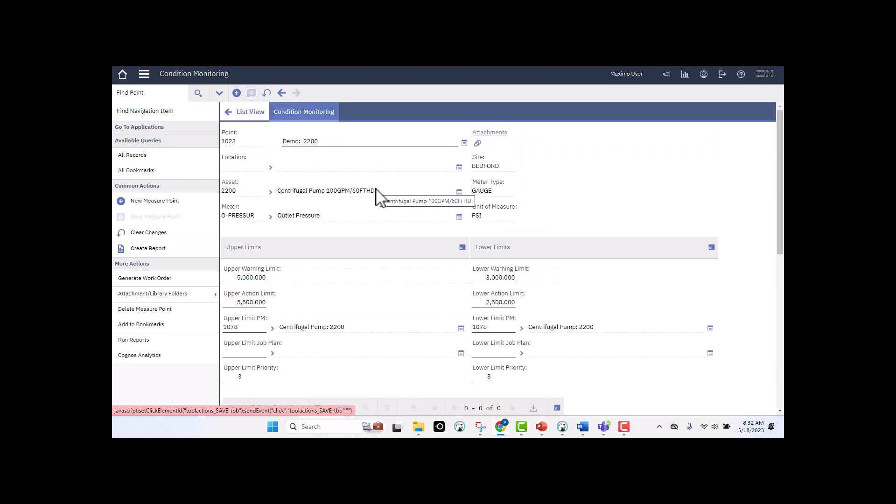
scroll(381, 200, "down", 5)
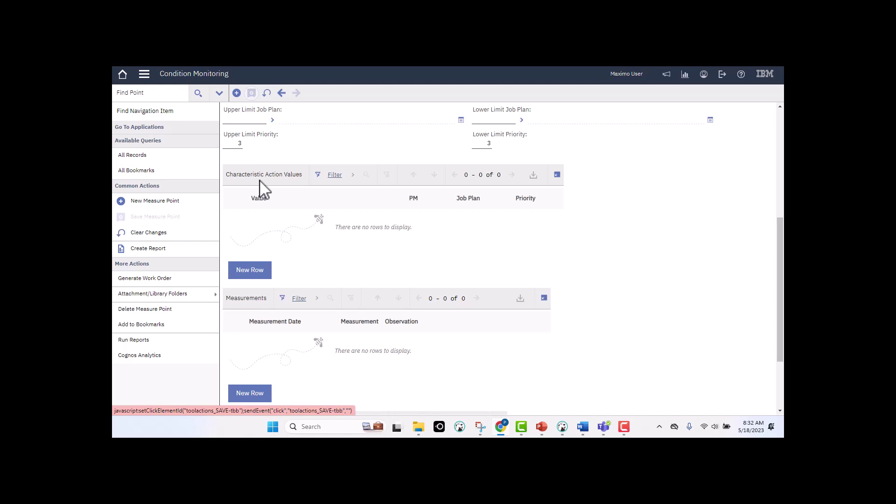
left_click(557, 175)
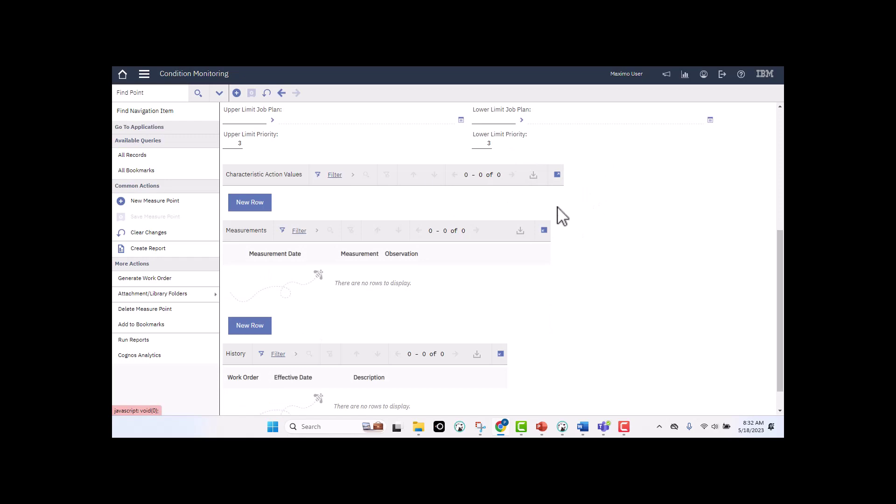
scroll(563, 216, "up", 3)
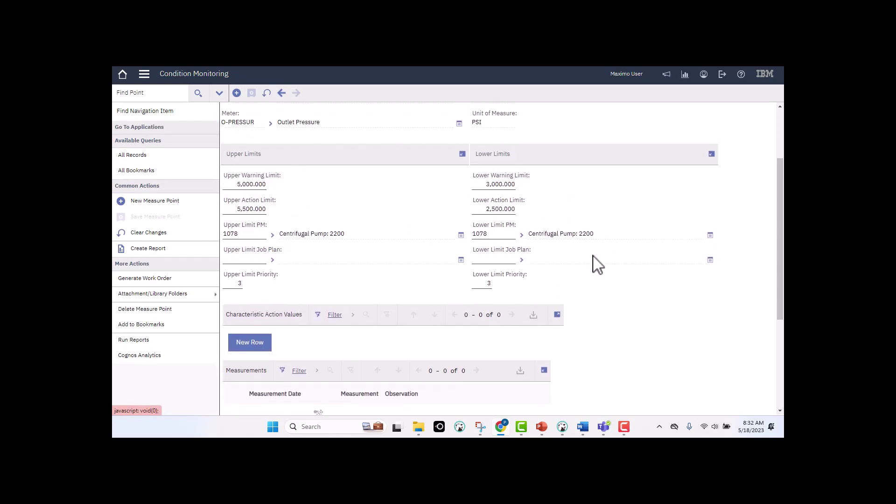
scroll(595, 263, "down", 4)
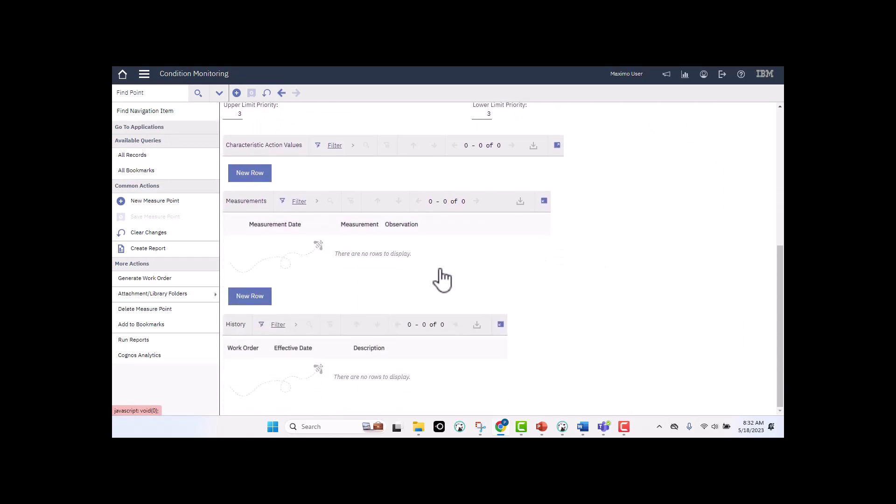
scroll(442, 279, "up", 6)
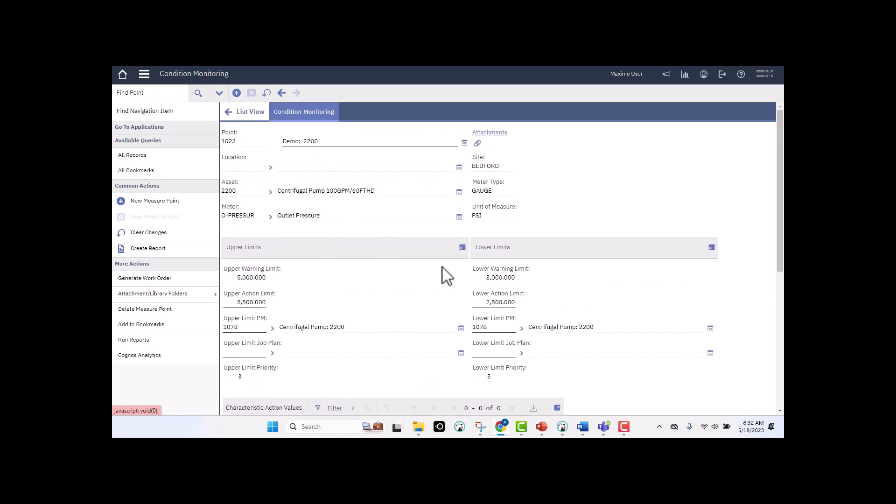
scroll(446, 275, "down", 6)
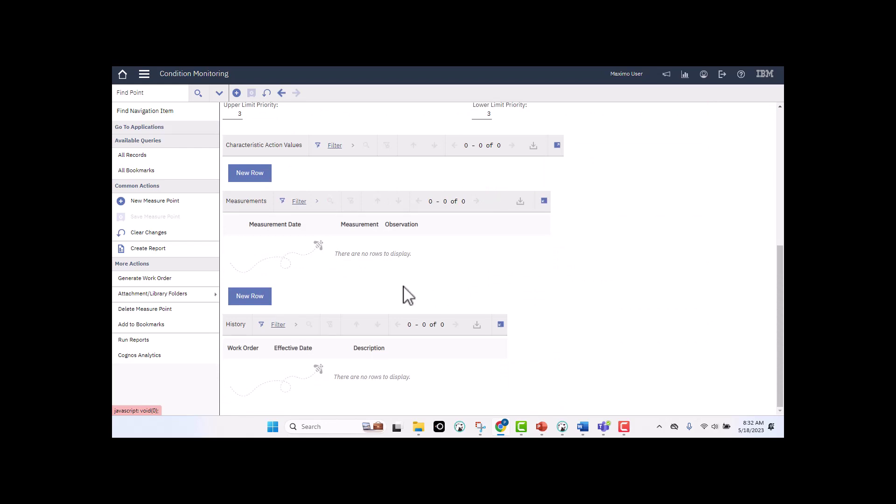
Add a 5,800 measurement dated 5/18/23 8:32 AM and save the point
left_click(248, 297)
scroll(320, 315, "up", 4)
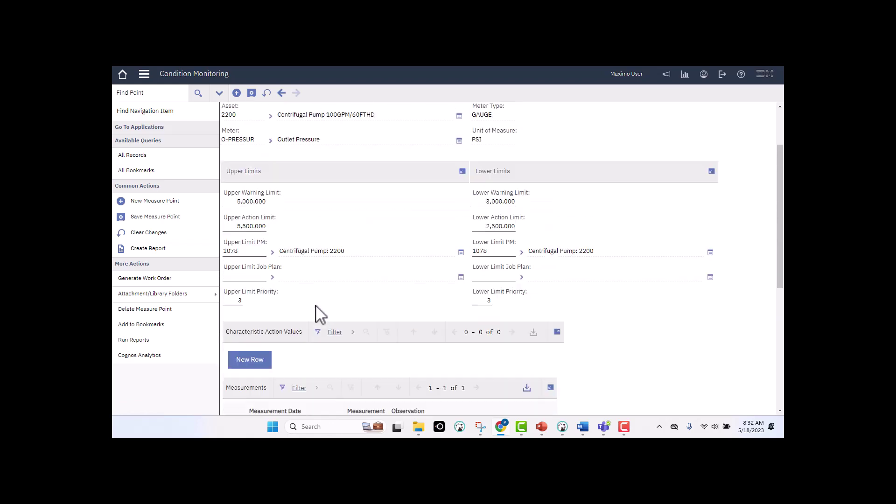
scroll(330, 294, "down", 4)
left_click(309, 293)
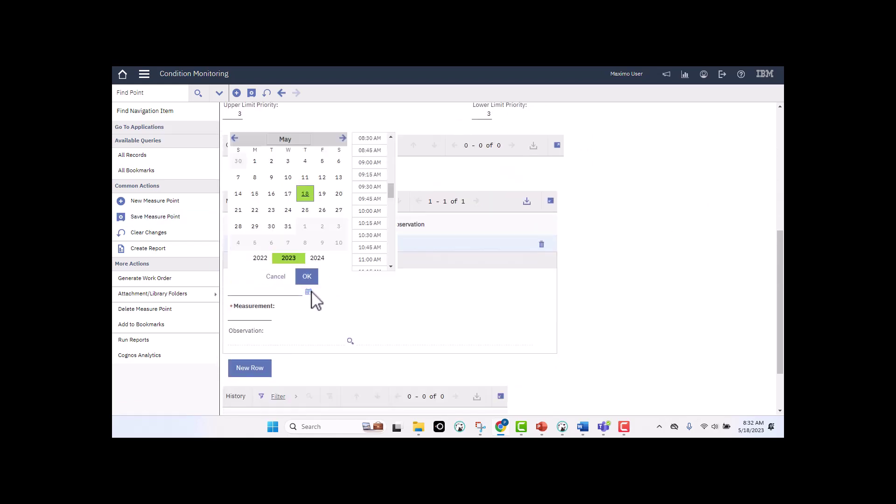
left_click(306, 278)
left_click(266, 322)
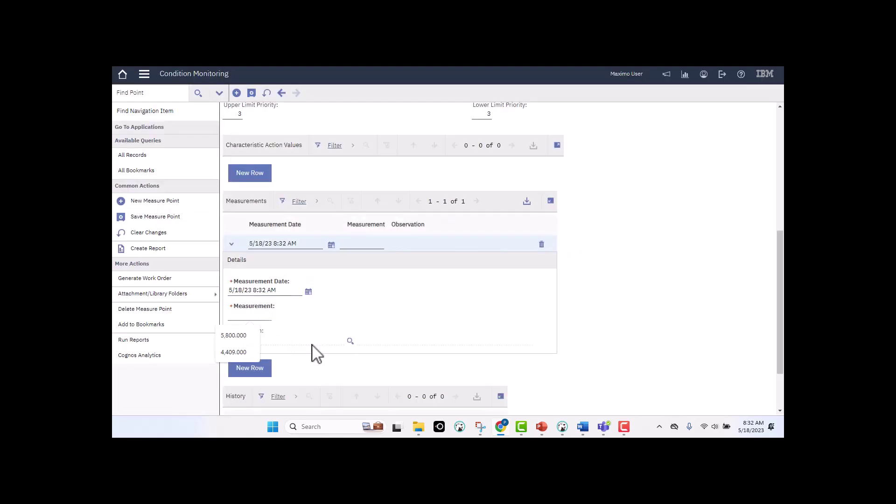
type("5800")
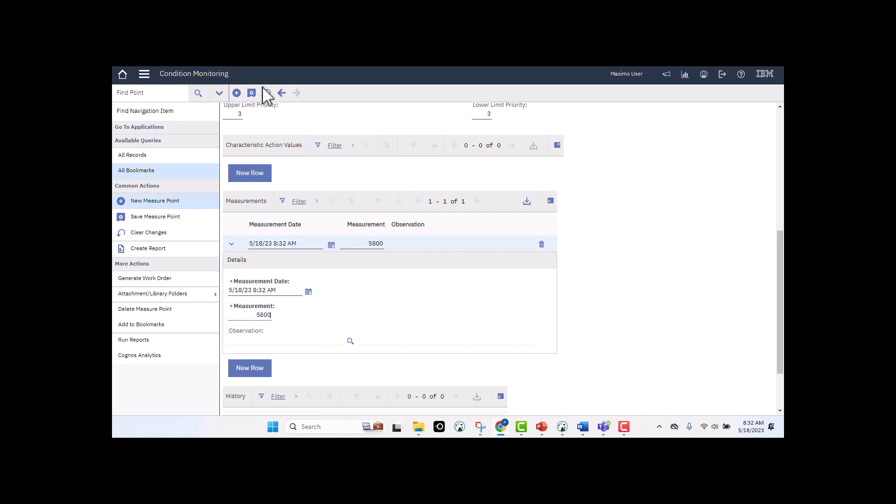
left_click(251, 93)
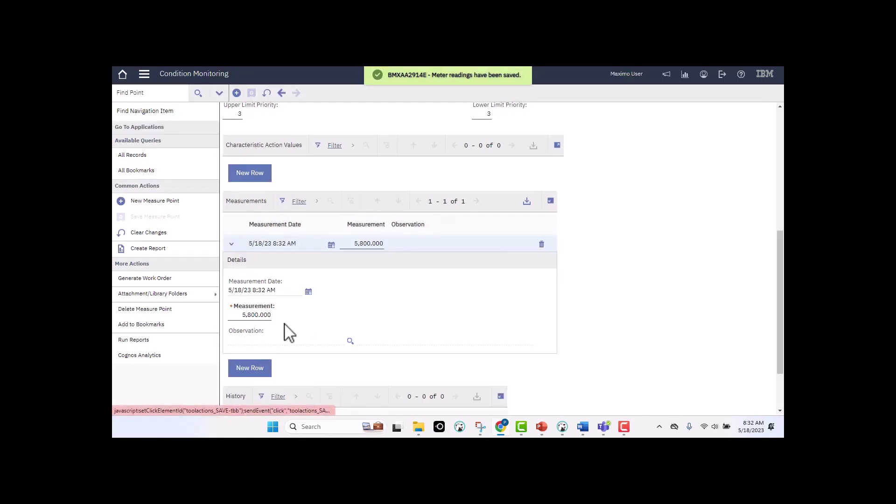
scroll(290, 333, "up", 4)
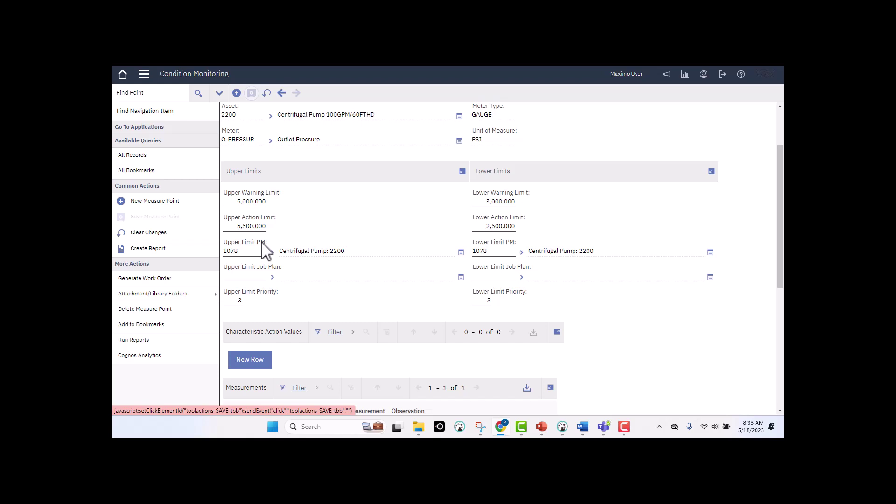
scroll(391, 313, "down", 5)
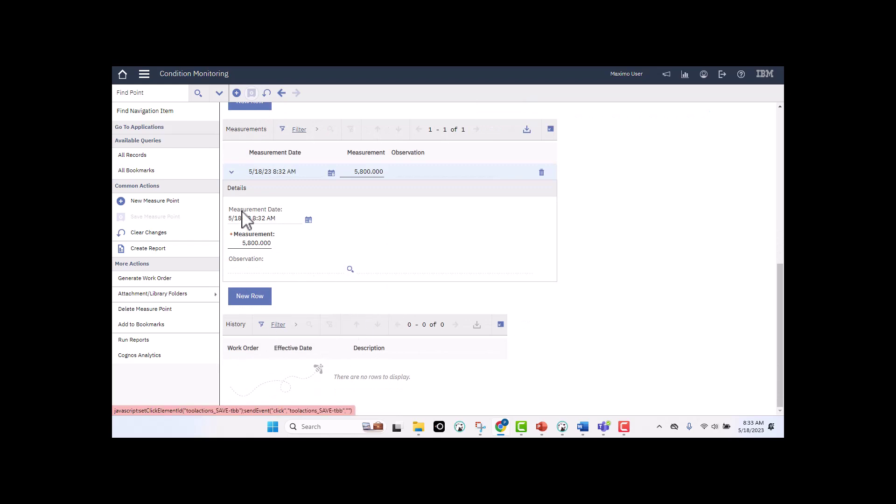
Open asset 2200 in the Assets application
left_click(123, 76)
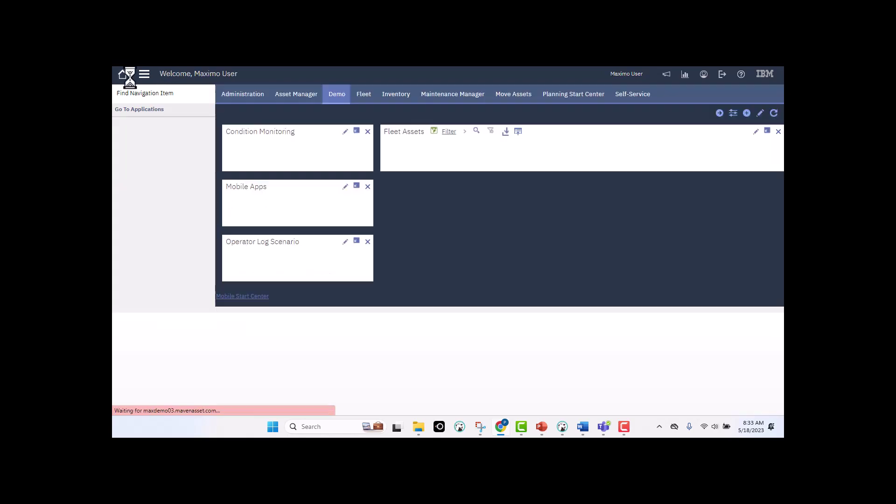
left_click(144, 75)
mouse_move(209, 81)
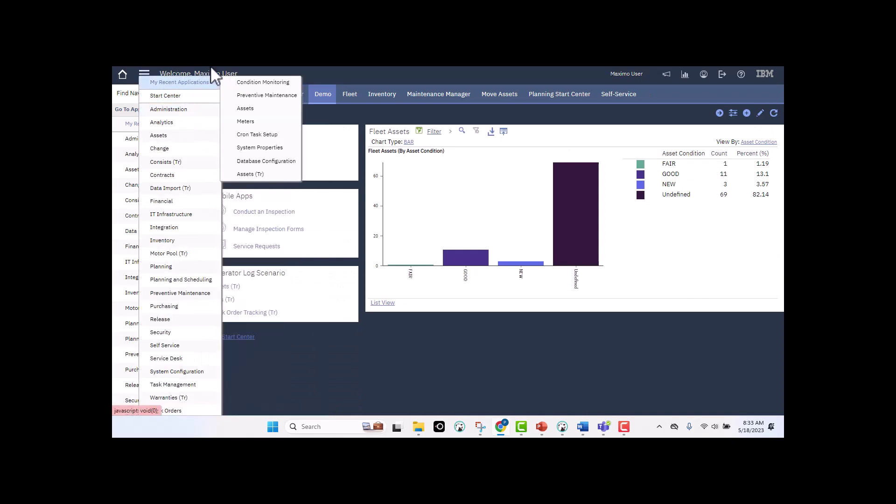
left_click(267, 109)
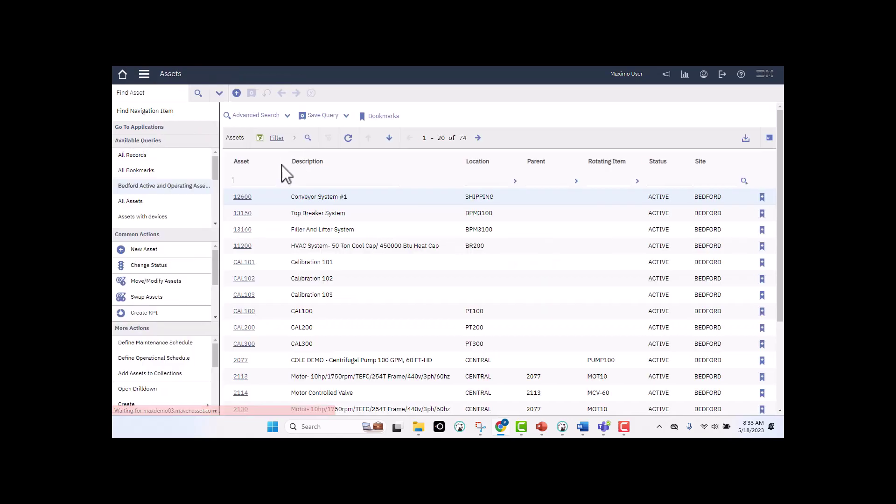
left_click(149, 92)
type("2200")
key("Return")
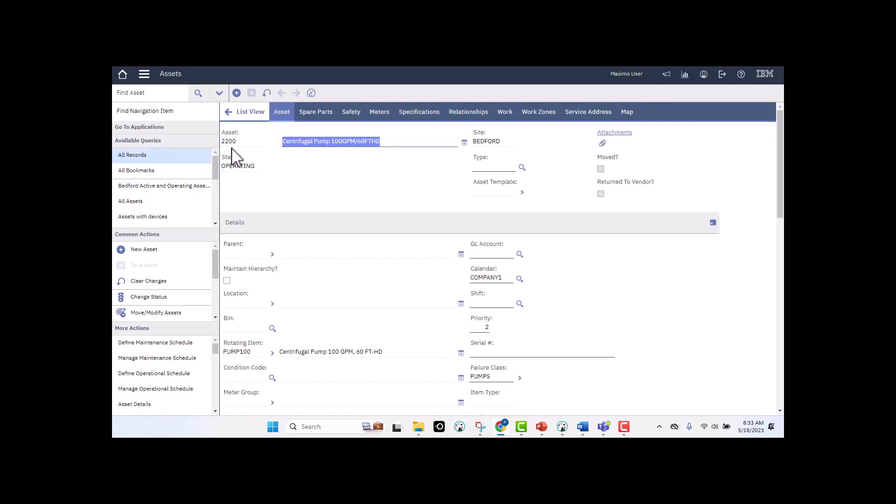
Check the gauge meter reading history for the 5,800 and 4,900 readings, then close it
left_click(174, 111)
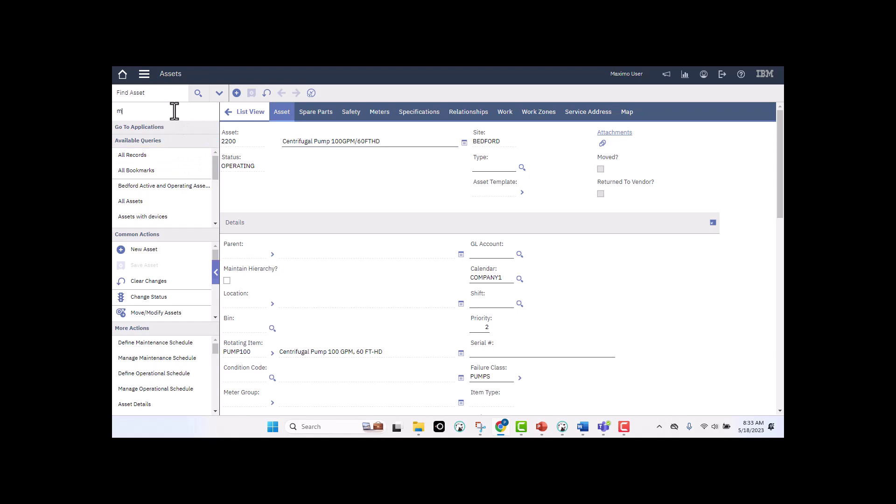
type("meter")
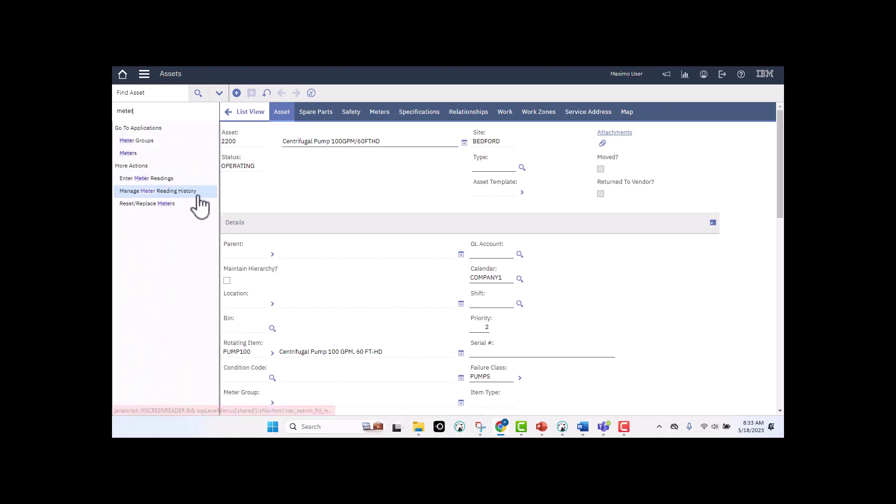
left_click(196, 192)
left_click(375, 187)
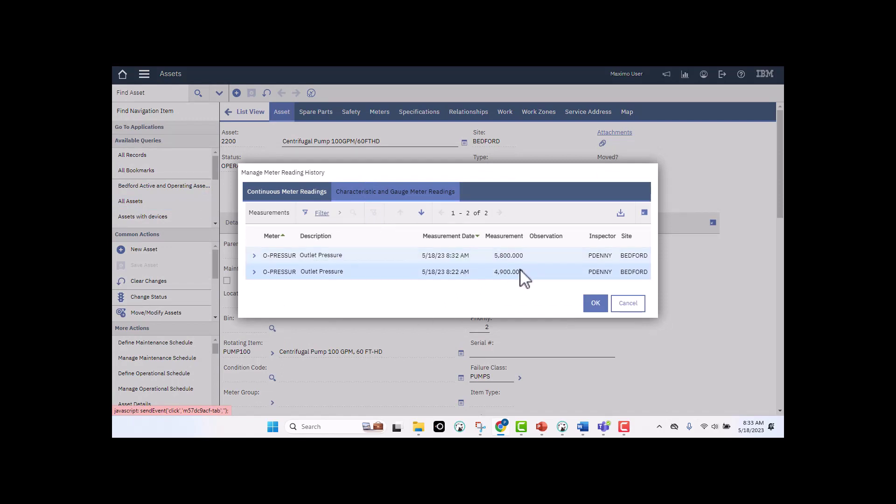
left_click(598, 307)
Reopen point 1023 in Condition Monitoring to confirm its 5,800 reading and work-order-free History
left_click(124, 75)
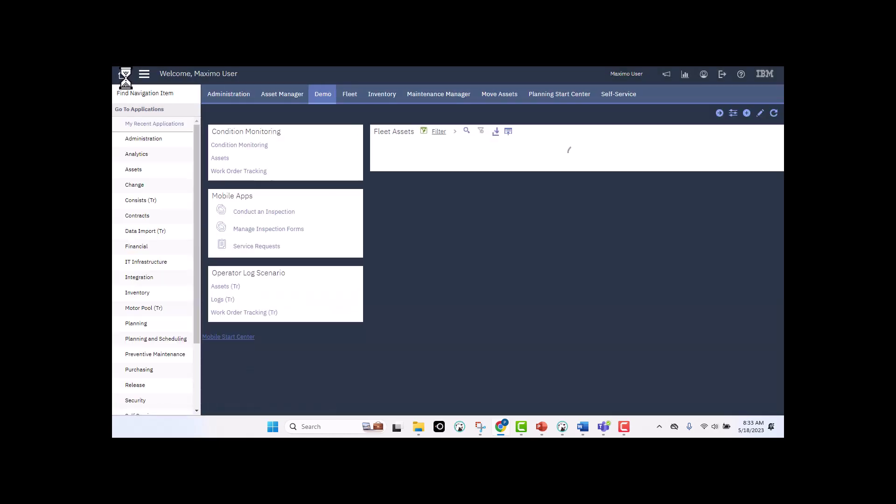
left_click(144, 74)
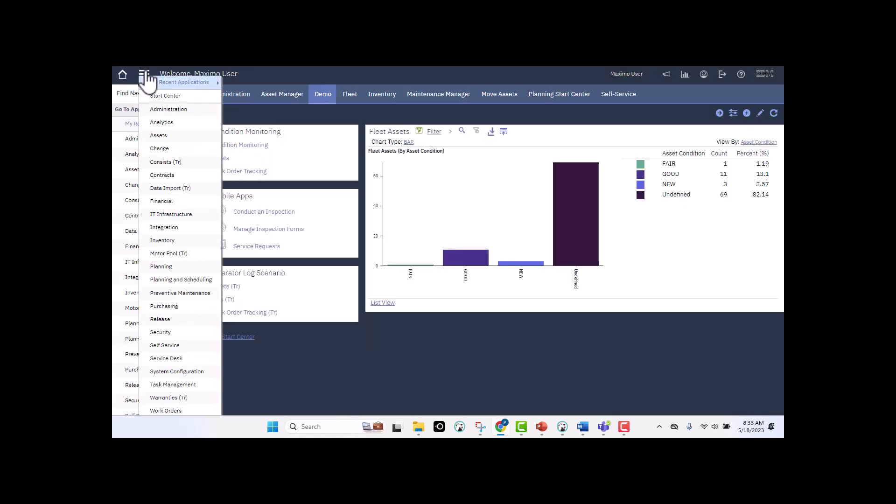
mouse_move(201, 82)
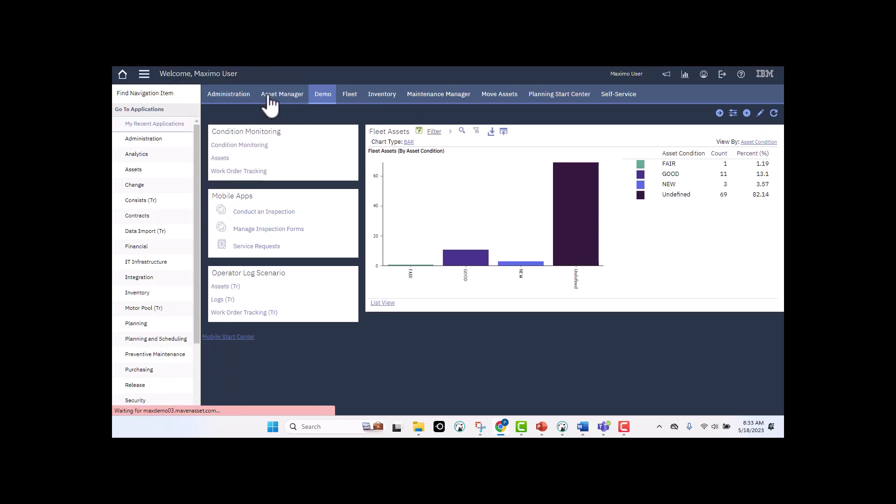
left_click(269, 95)
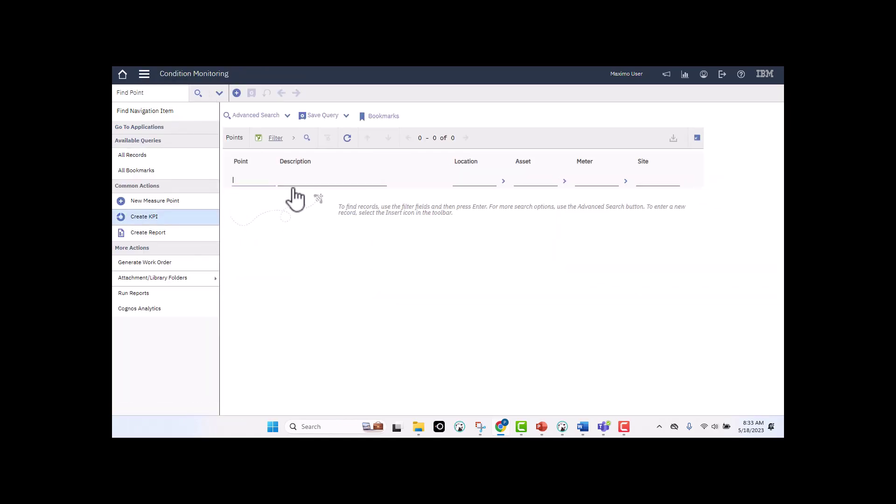
left_click(243, 327)
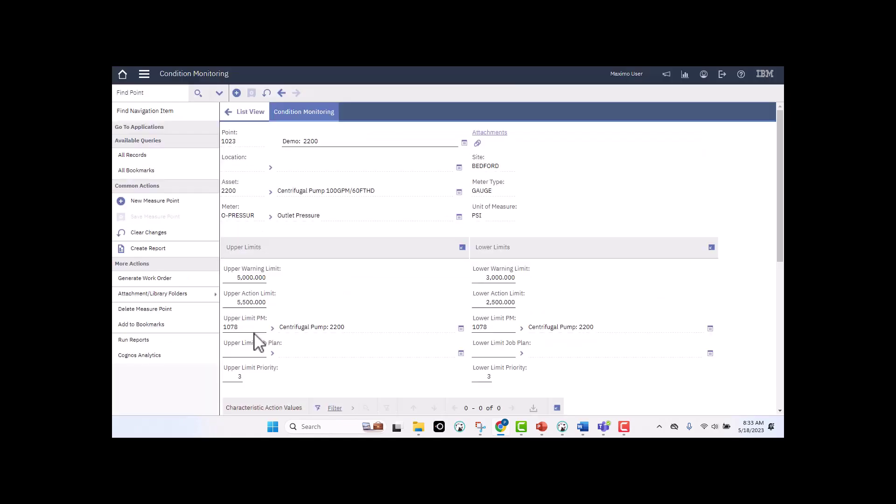
scroll(324, 340, "down", 6)
left_click(159, 293)
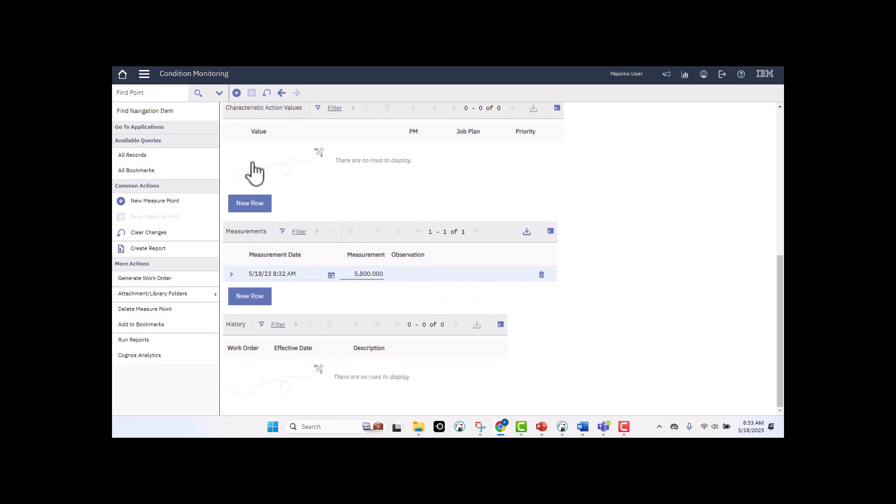
Open the MeasurePointWoGenCronTask record in Cron Task Setup via All Bookmarks
left_click(144, 74)
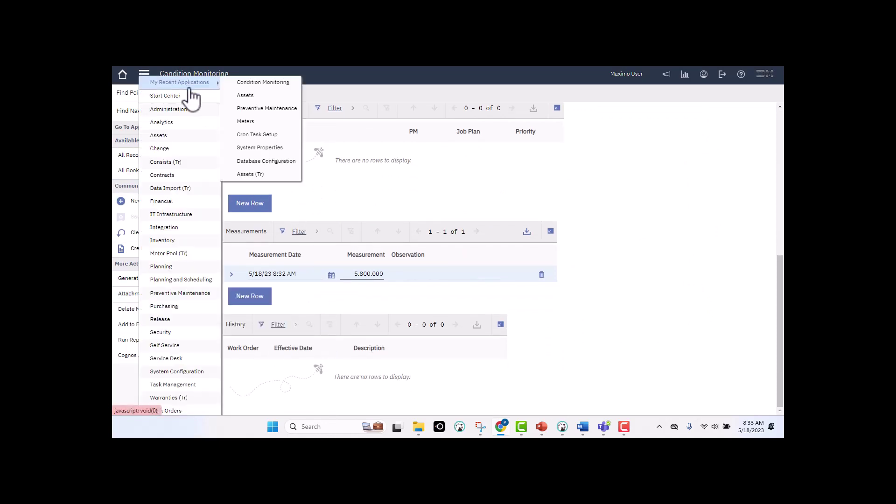
left_click(265, 135)
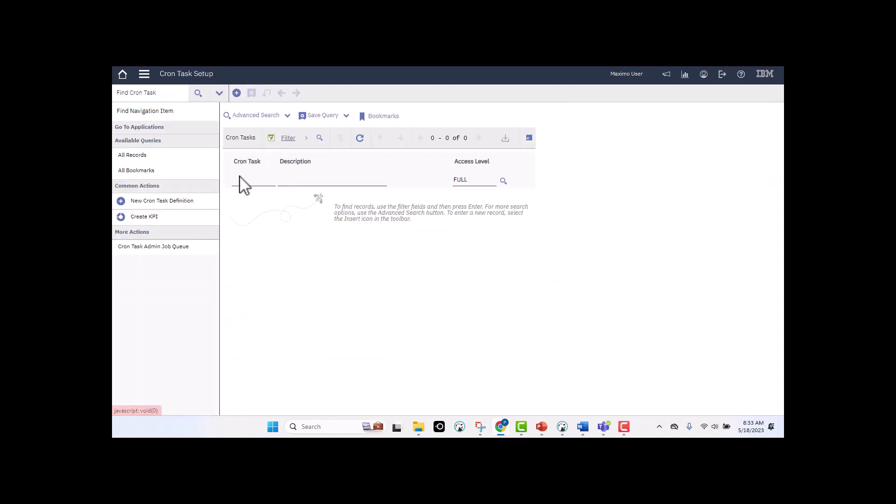
left_click(161, 172)
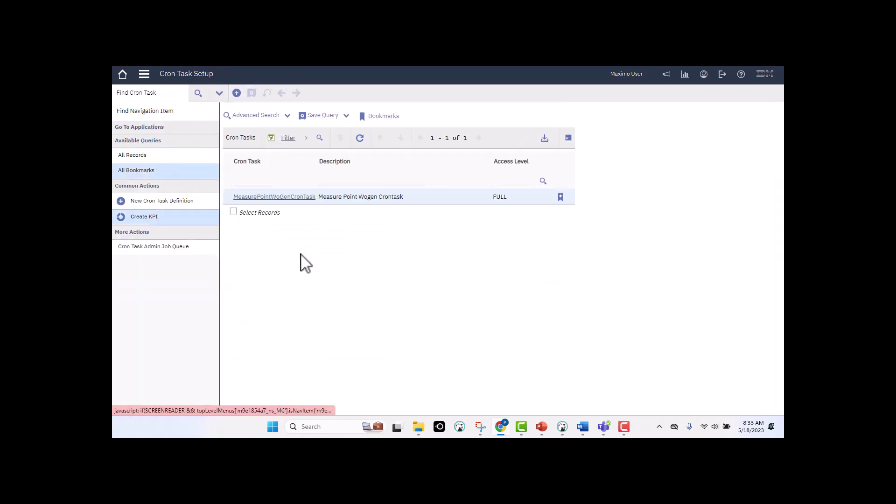
left_click(264, 200)
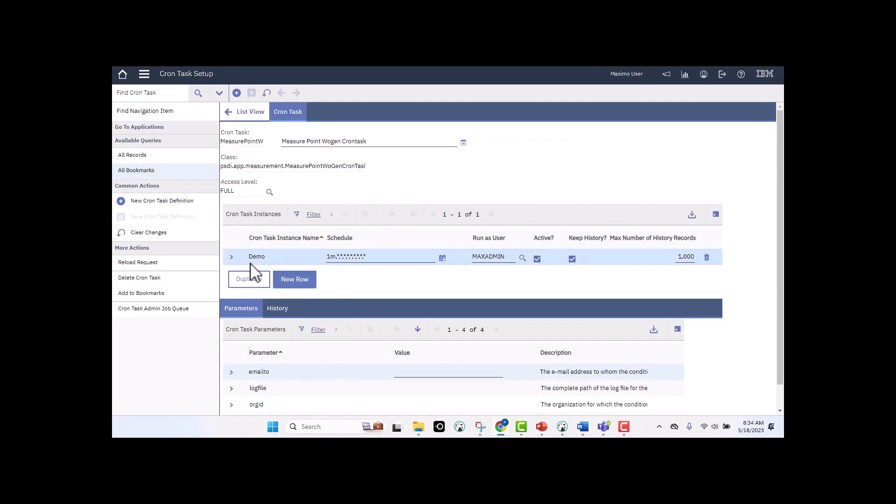
View the cron task's History: 24 runs, the latest at 5/18/23 8:33 AM
scroll(344, 278, "down", 1)
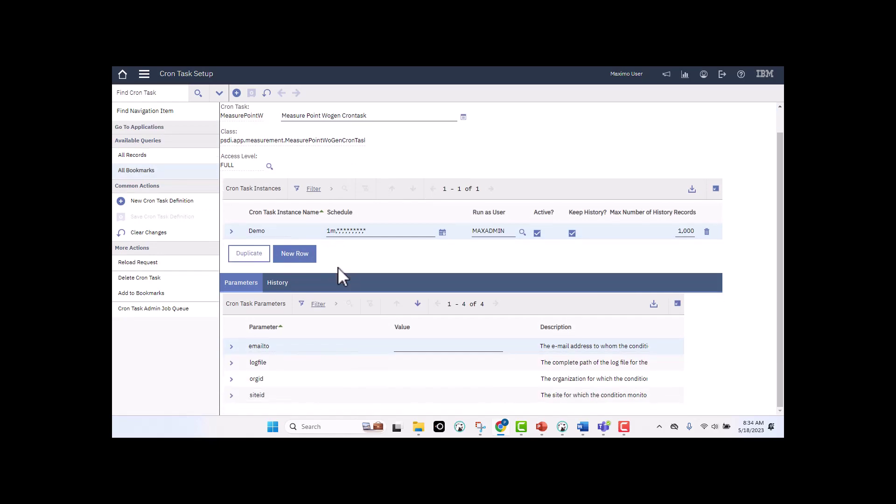
left_click(284, 282)
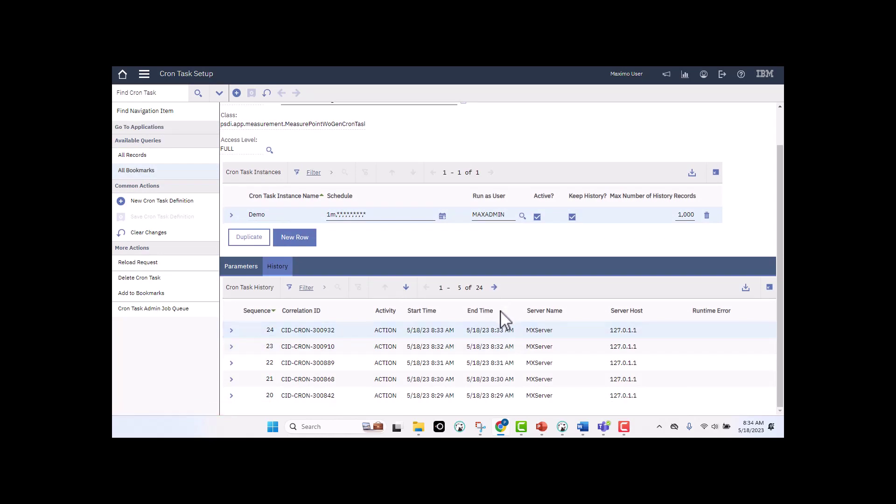
scroll(468, 284, "up", 1)
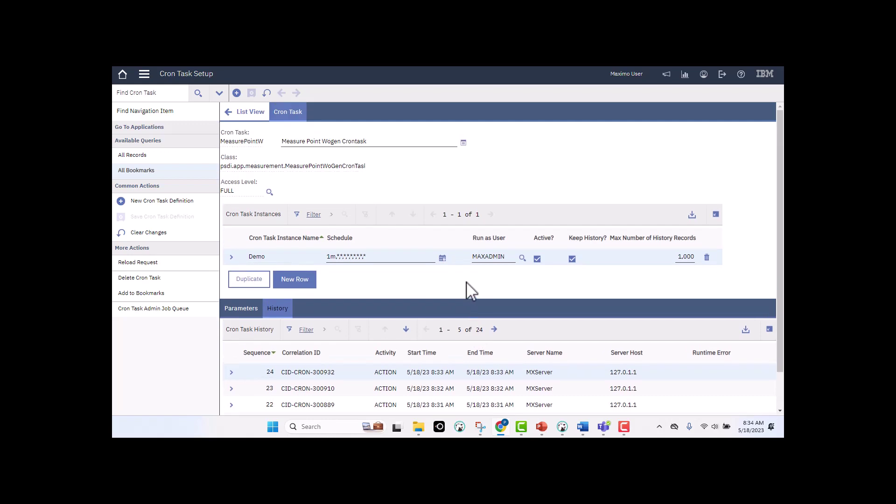
left_click(145, 78)
mouse_move(187, 84)
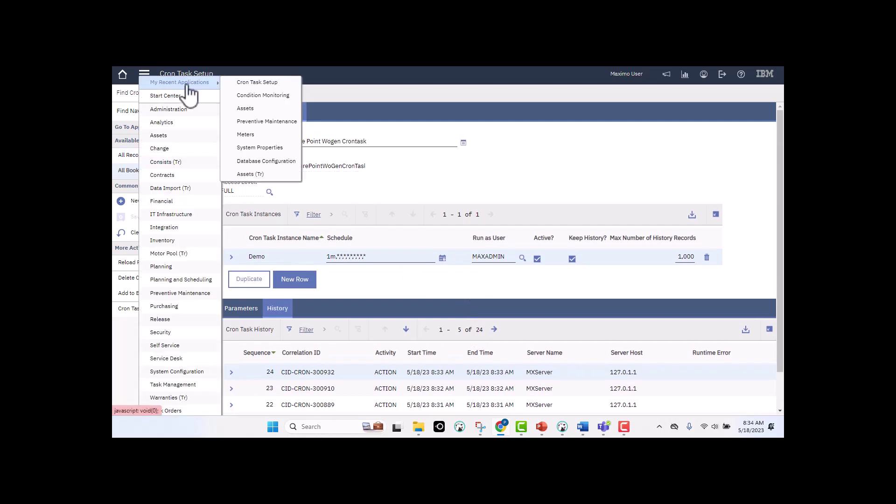
Reopen Condition Monitoring point 1023 and check its History lists work order 2581
left_click(262, 96)
left_click(194, 160)
left_click(242, 327)
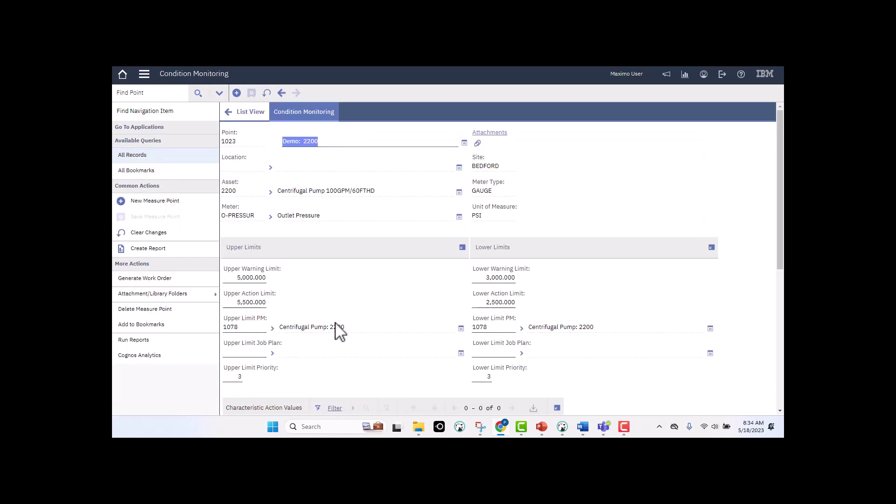
scroll(336, 330, "down", 5)
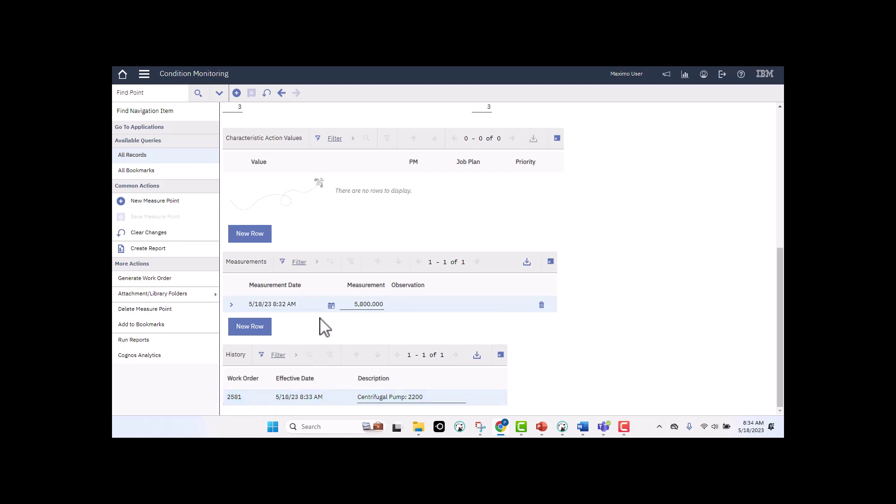
scroll(322, 317, "up", 5)
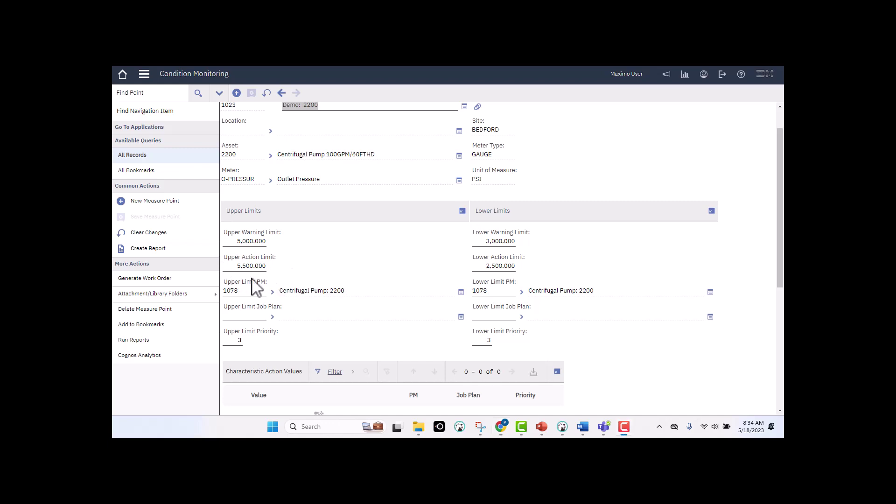
scroll(266, 297, "down", 5)
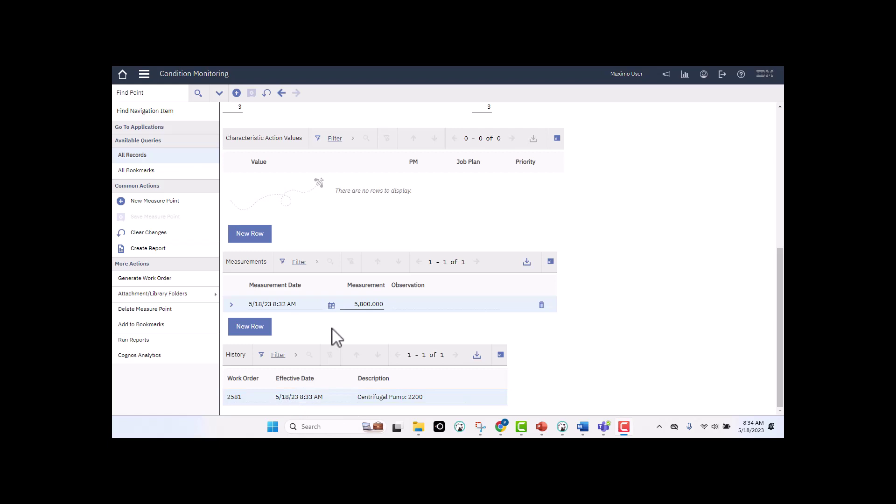
scroll(424, 258, "up", 5)
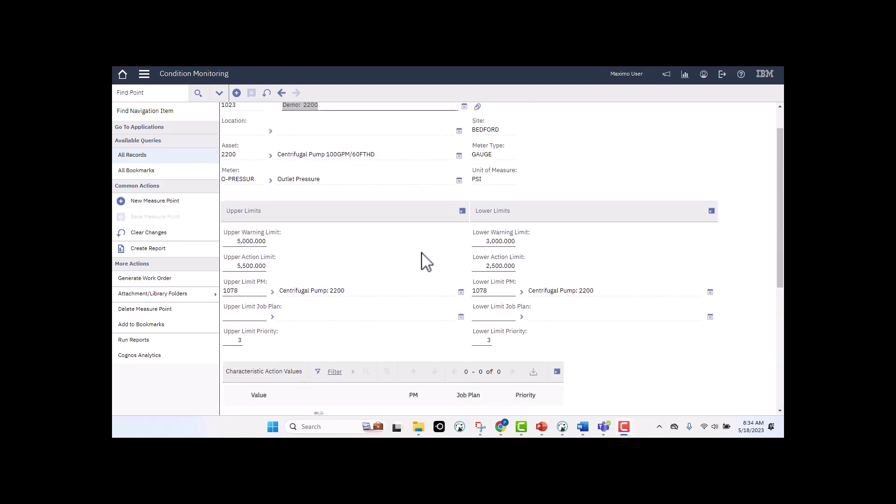